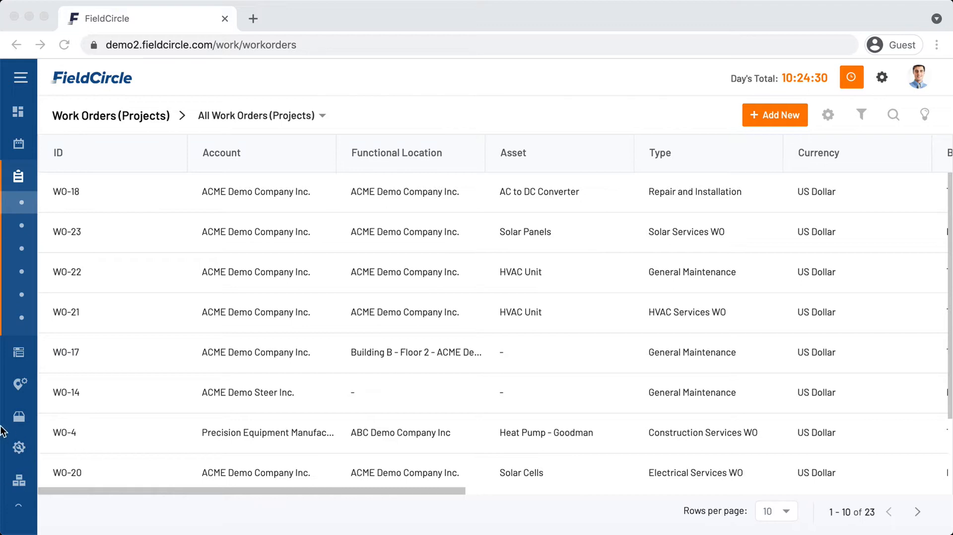
Expand the Assets and Work Activities sections of the navigation sidebar.
left_click(21, 354)
mouse_move(15, 362)
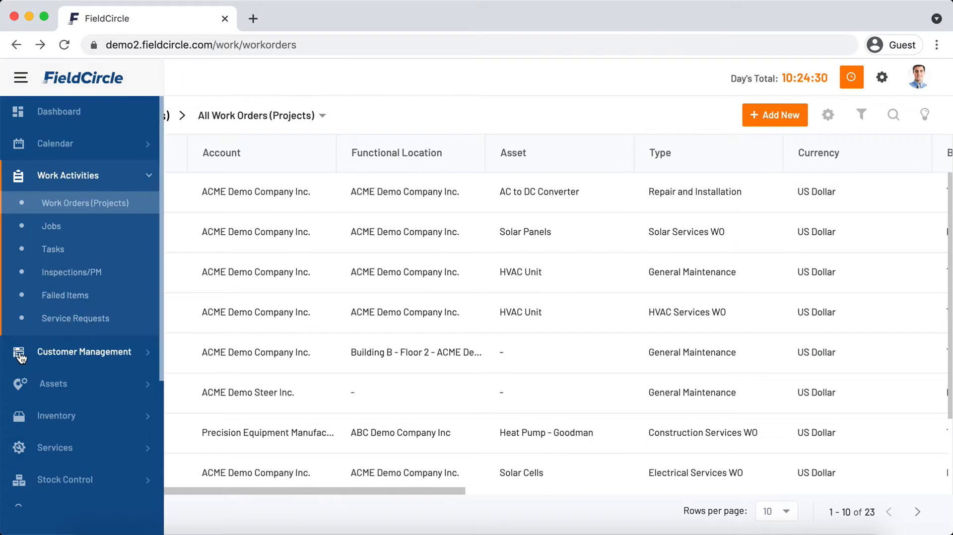
left_click(57, 387)
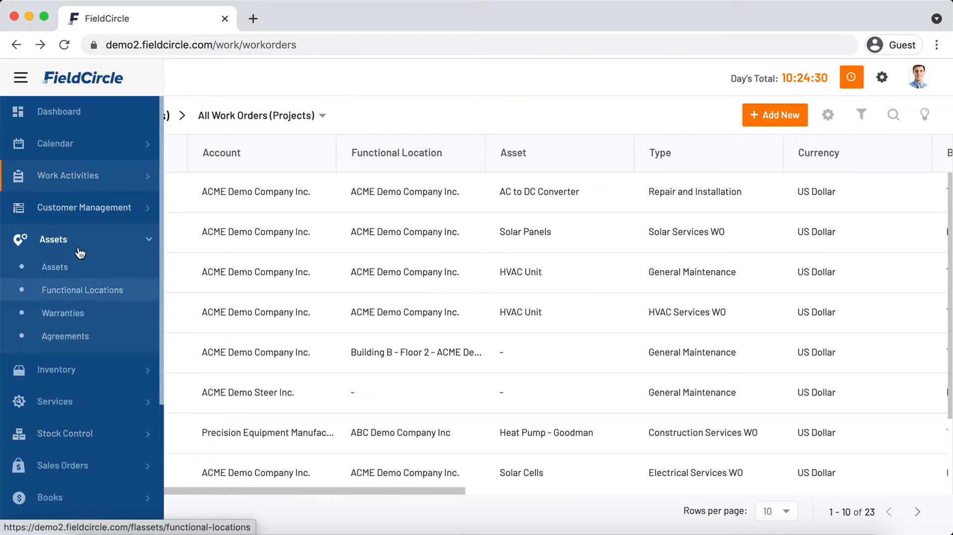
left_click(110, 179)
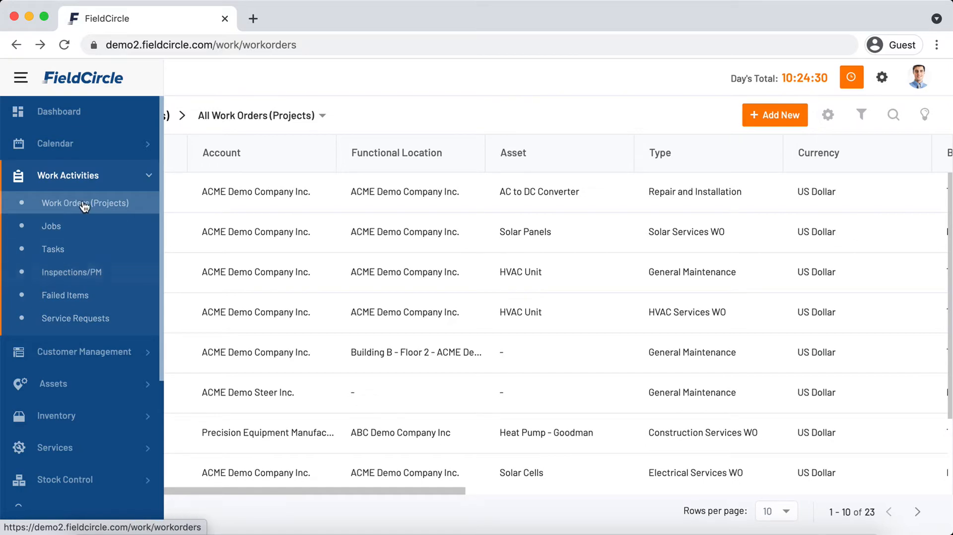
Start new work order WO-24 and set its account to ACME Demo Company Inc.
left_click(769, 121)
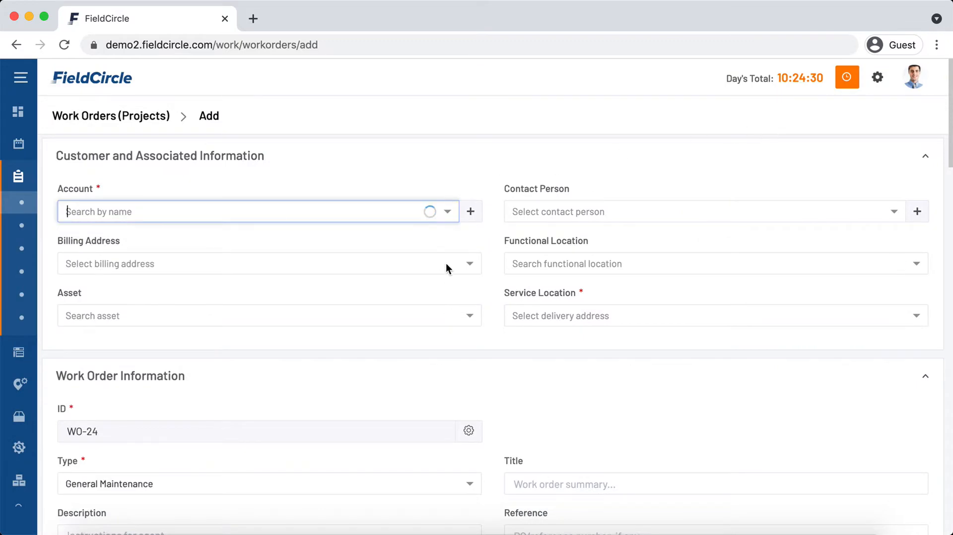
left_click(321, 212)
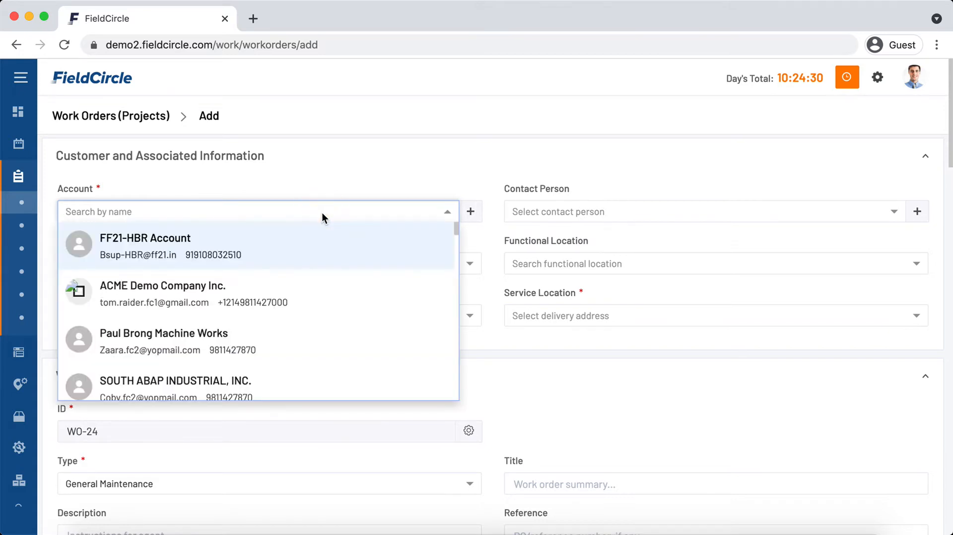
left_click(233, 307)
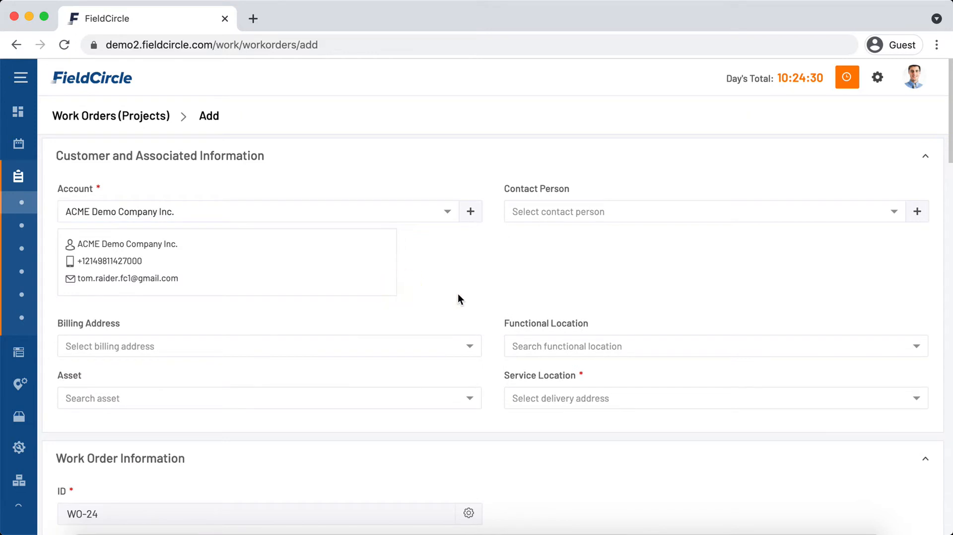
scroll(456, 290, "down", 1)
Set Functional Location to ACME Demo Company Inc., auto-filling the Stockton service address.
left_click(301, 374)
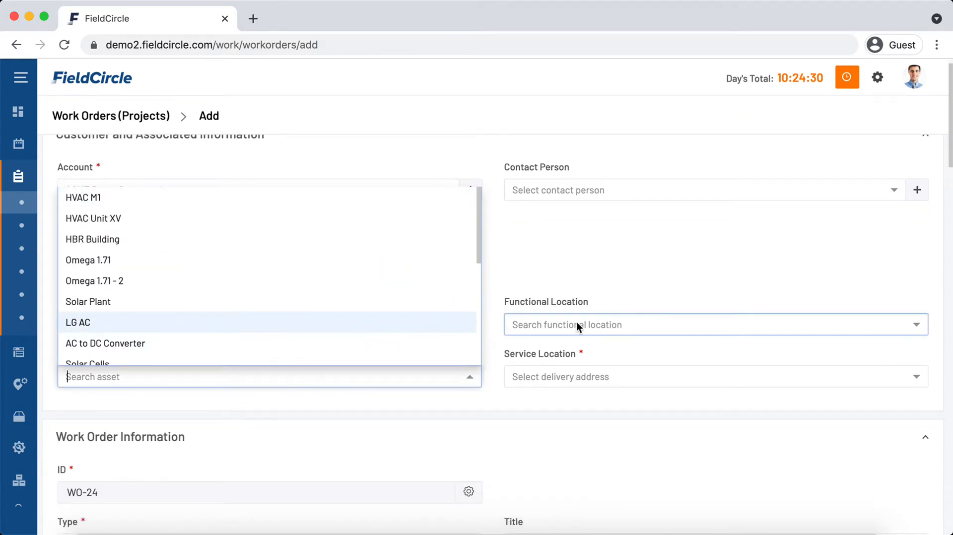
left_click(608, 278)
scroll(609, 275, "down", 1)
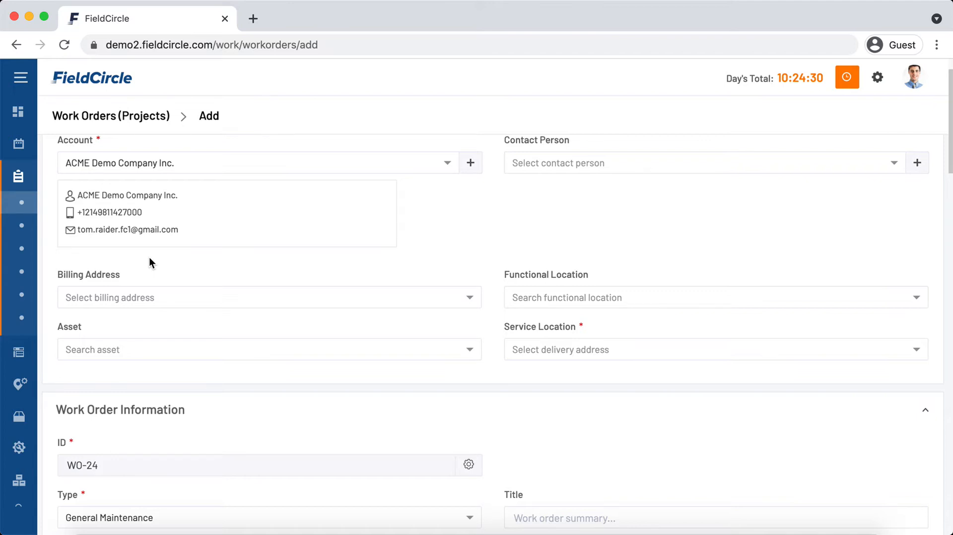
left_click(161, 351)
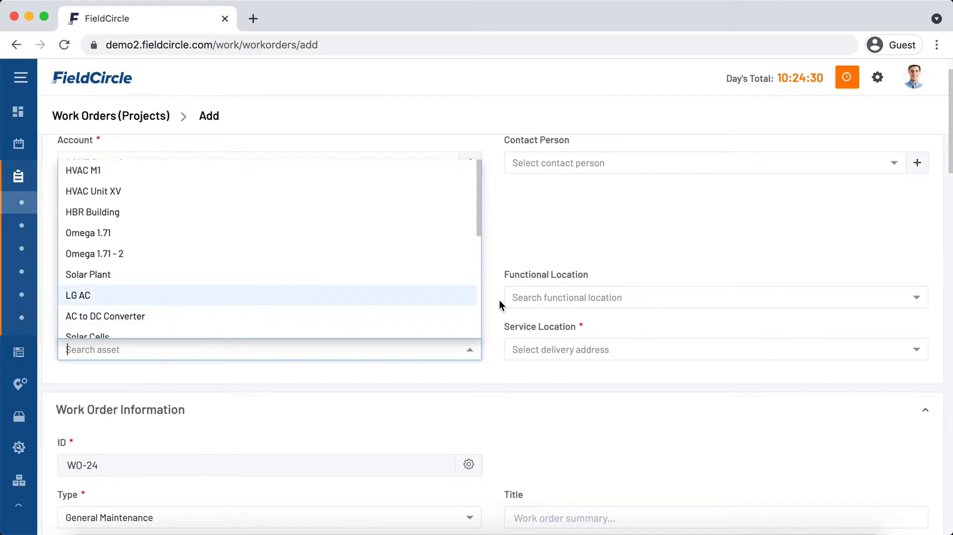
left_click(563, 298)
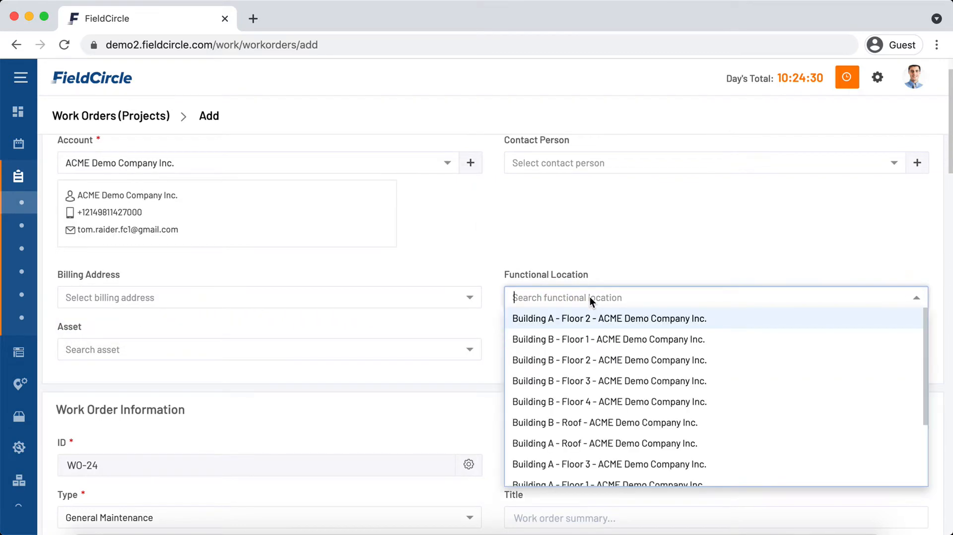
scroll(595, 388, "down", 1)
scroll(595, 389, "down", 3)
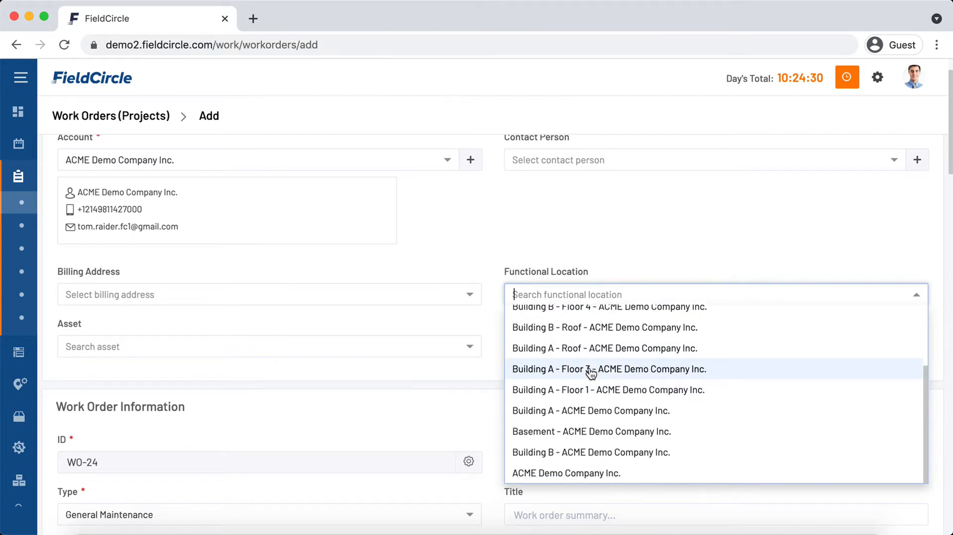
scroll(560, 374, "down", 1)
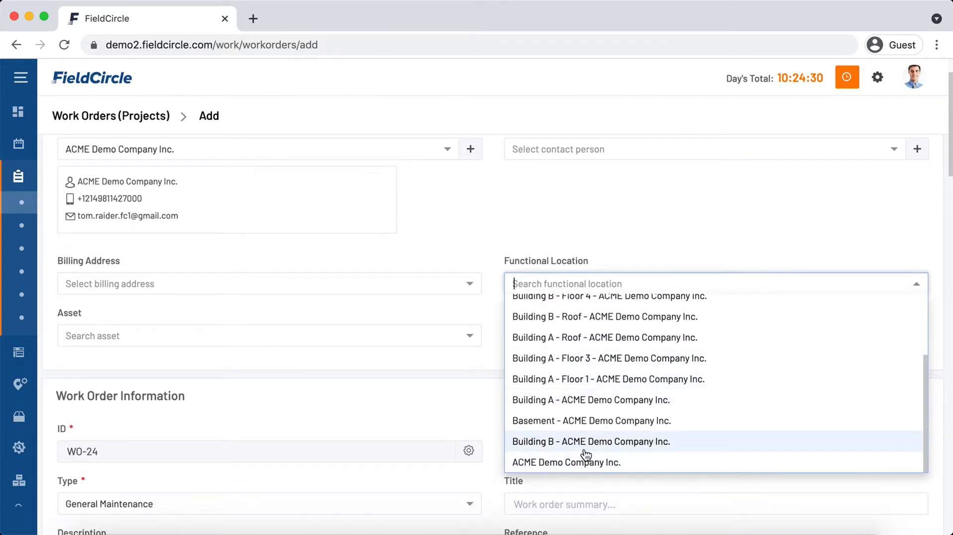
left_click(571, 463)
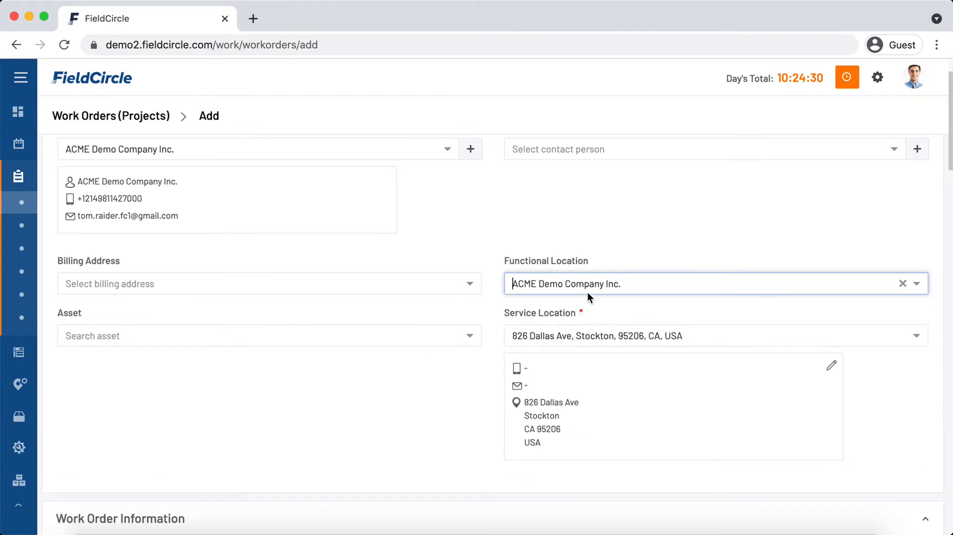
Select Solar Plant (AST-11) as the asset, bringing in warranty WAR-6 and agreement AGR-6.
left_click(382, 336)
scroll(181, 462, "down", 1)
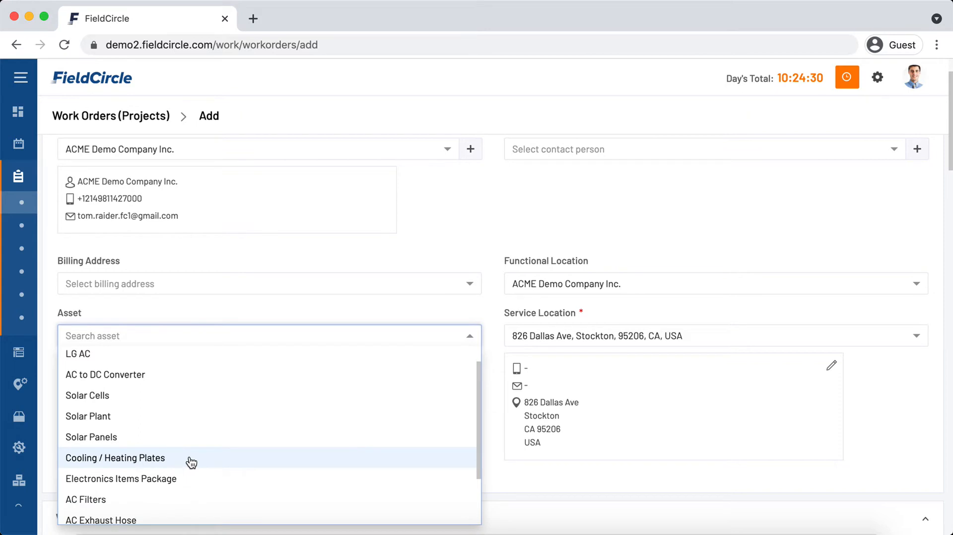
scroll(259, 449, "down", 1)
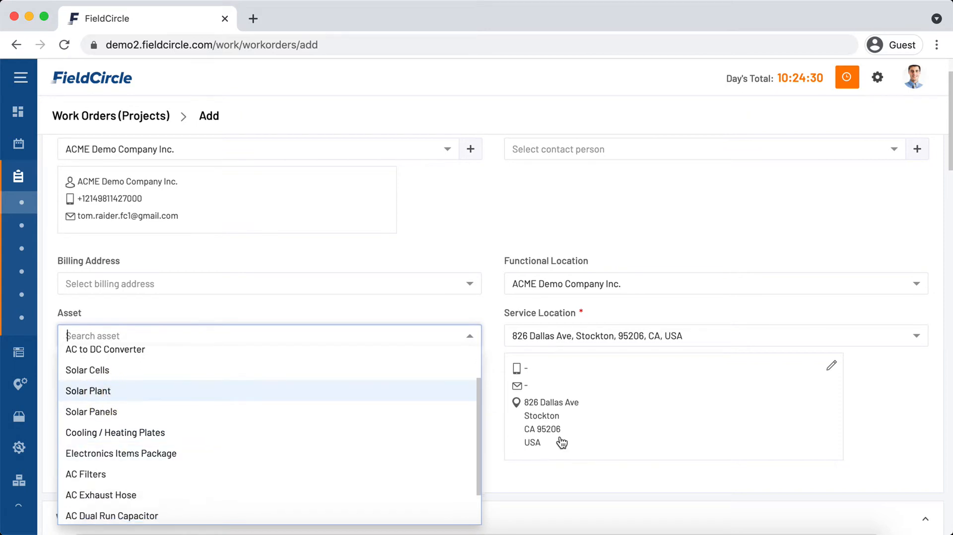
key("Return")
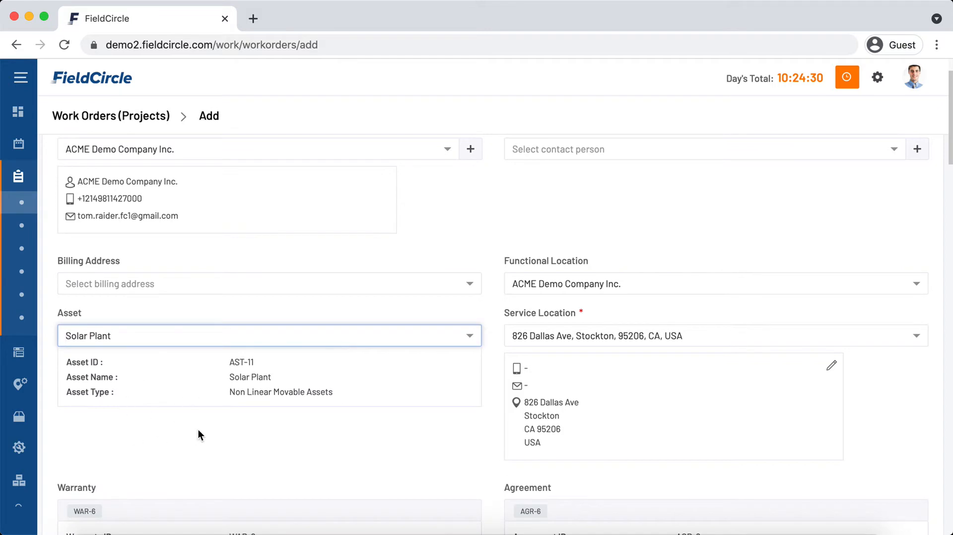
scroll(288, 433, "down", 2)
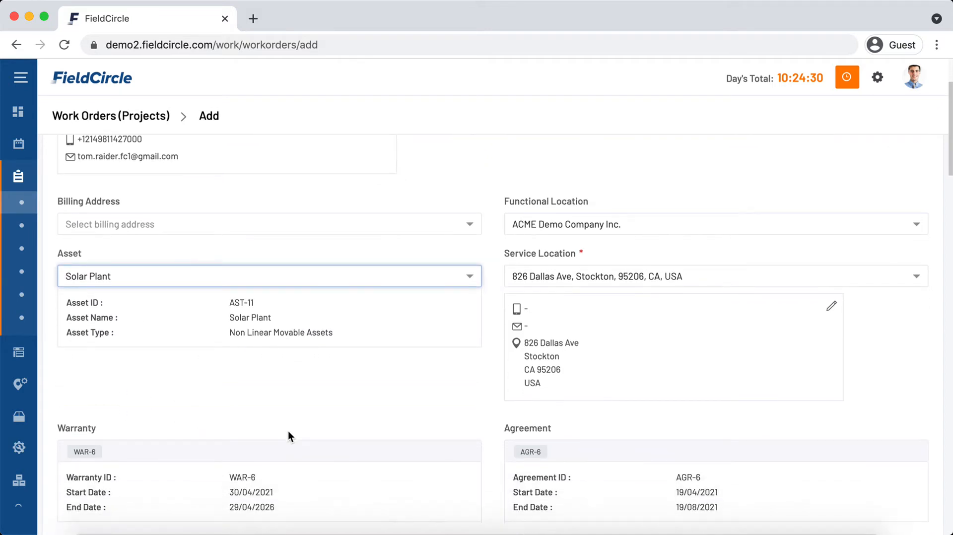
scroll(288, 431, "down", 2)
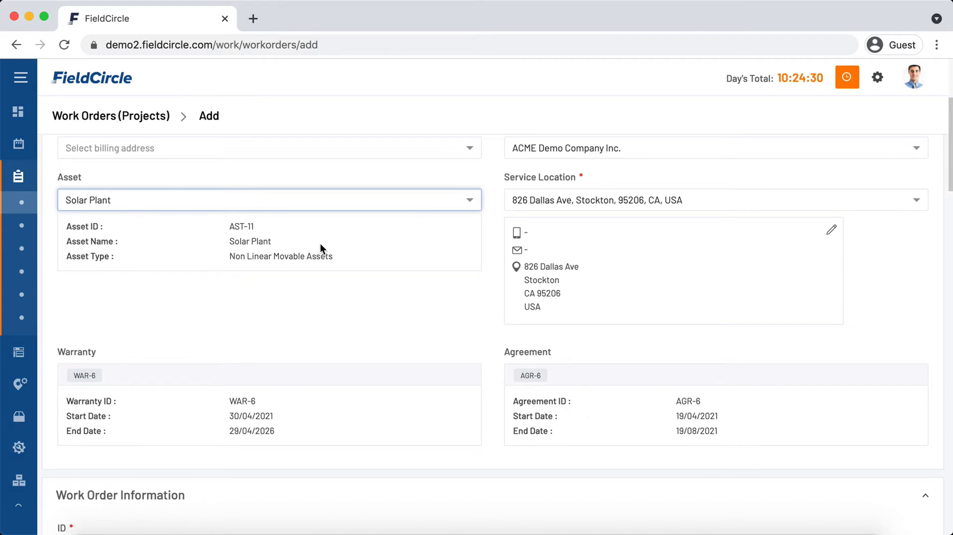
scroll(397, 344, "down", 2)
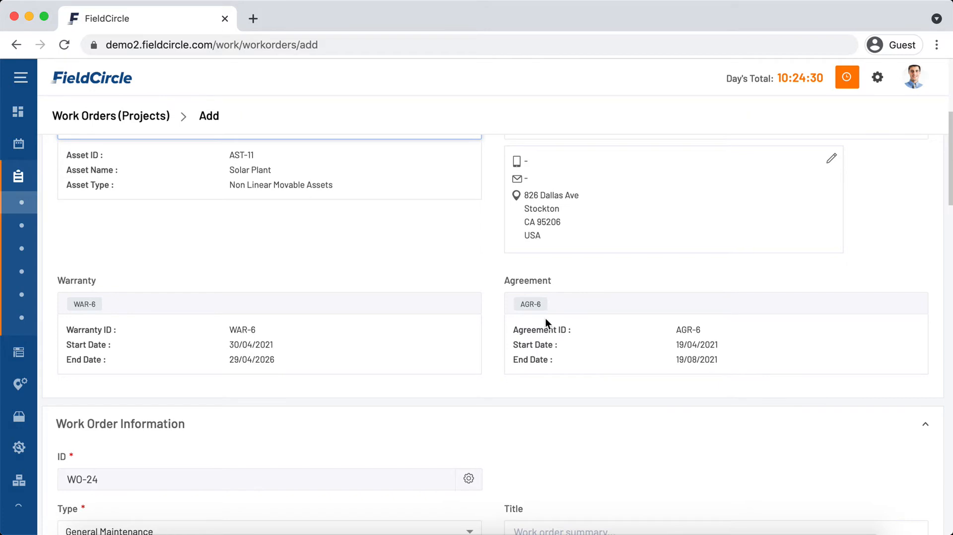
scroll(505, 341, "down", 5)
left_click(504, 341)
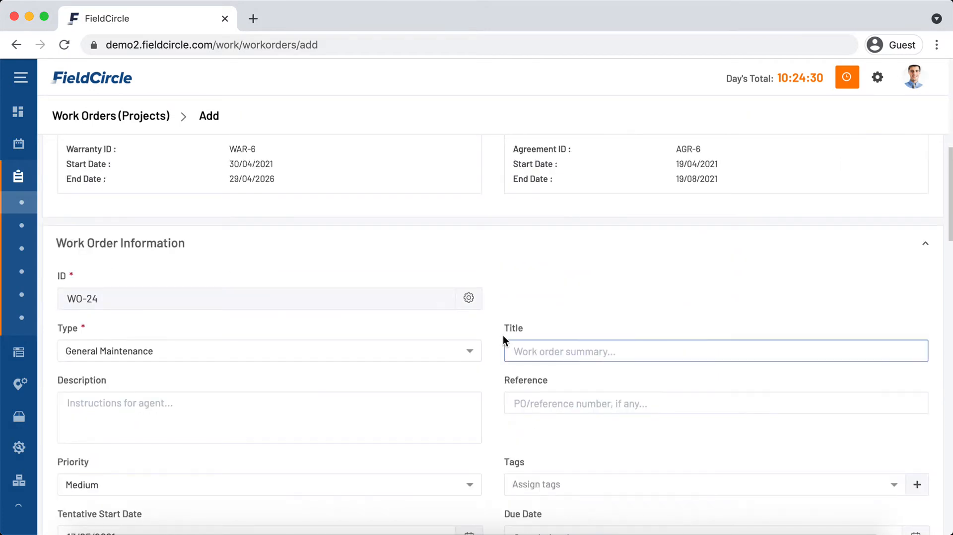
scroll(503, 335, "down", 1)
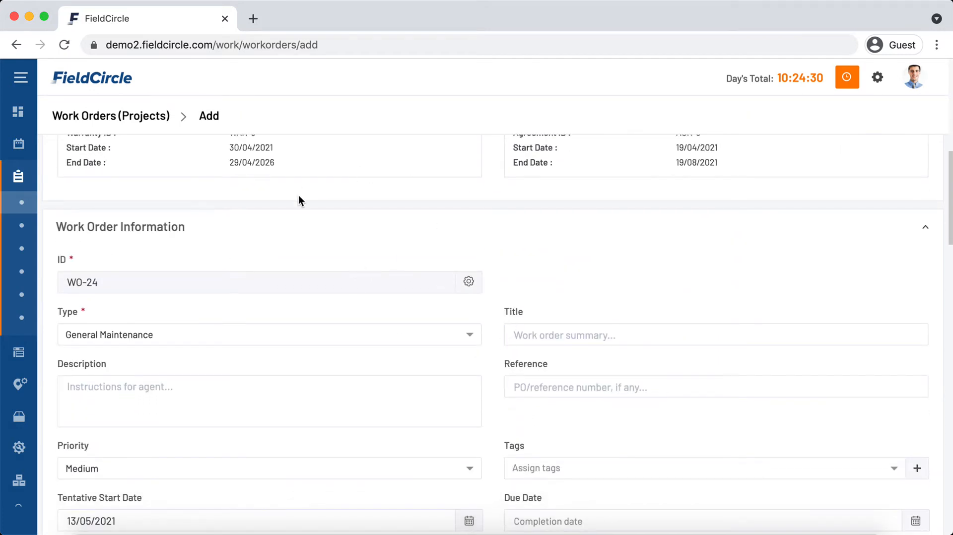
scroll(268, 362, "down", 1)
left_click(271, 361)
scroll(272, 360, "down", 2)
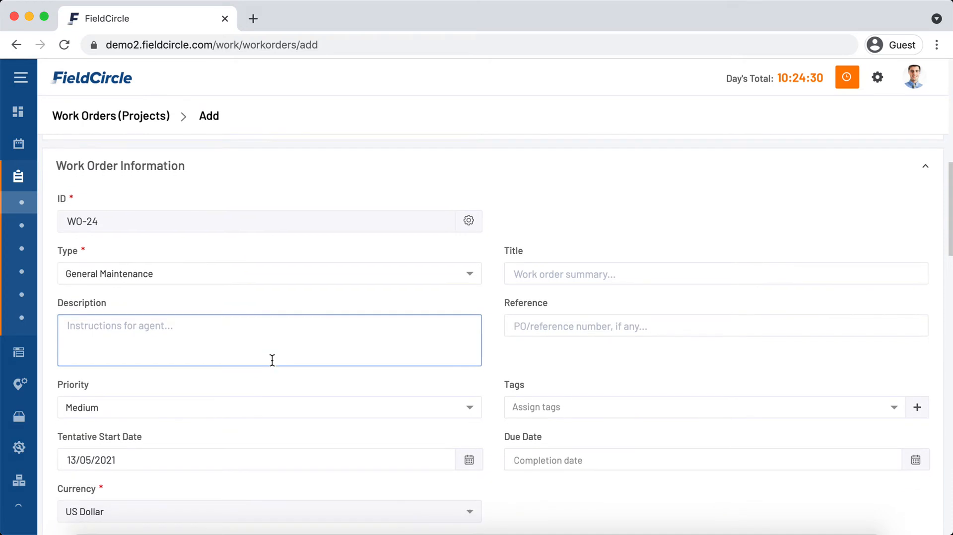
left_click(238, 273)
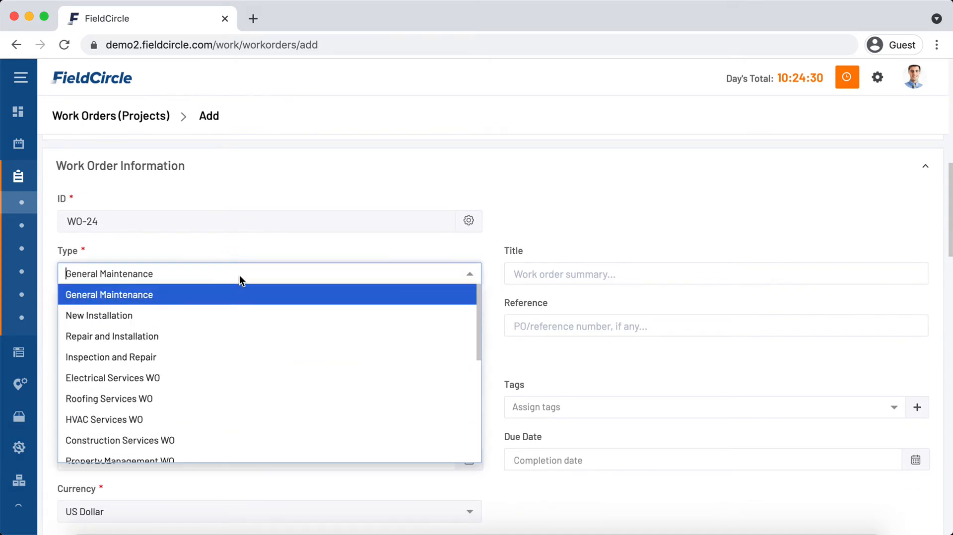
left_click(584, 366)
scroll(459, 410, "down", 10)
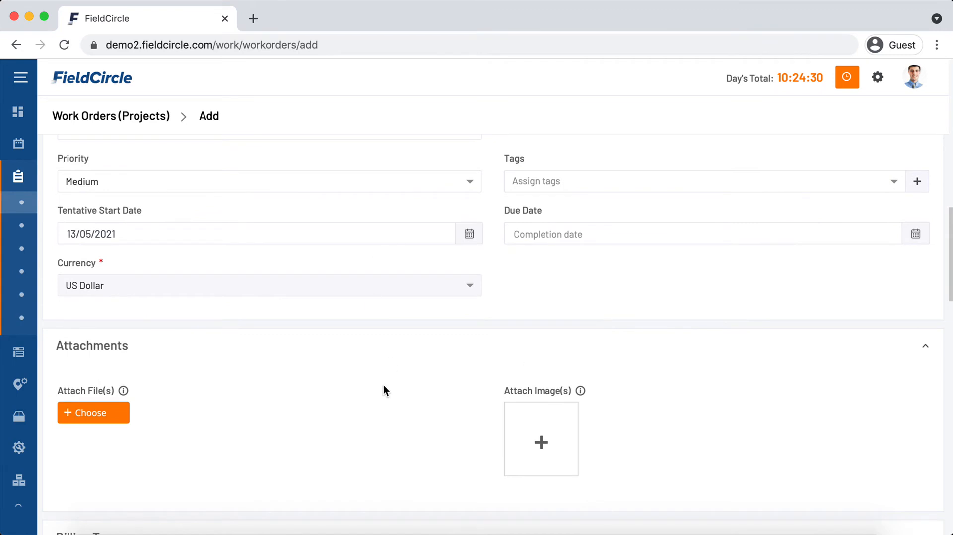
scroll(383, 385, "down", 15)
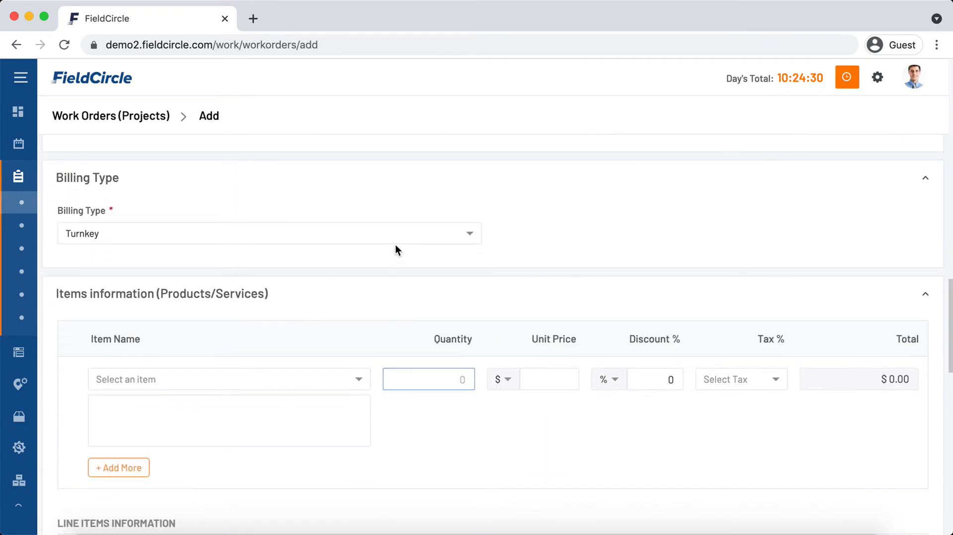
scroll(395, 361, "down", 4)
left_click(320, 291)
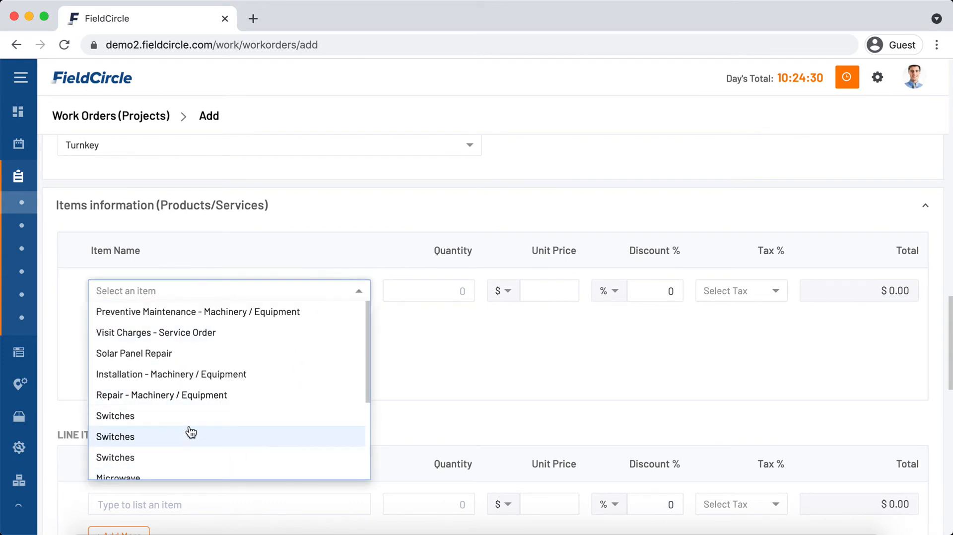
scroll(448, 346, "down", 15)
scroll(447, 350, "down", 4)
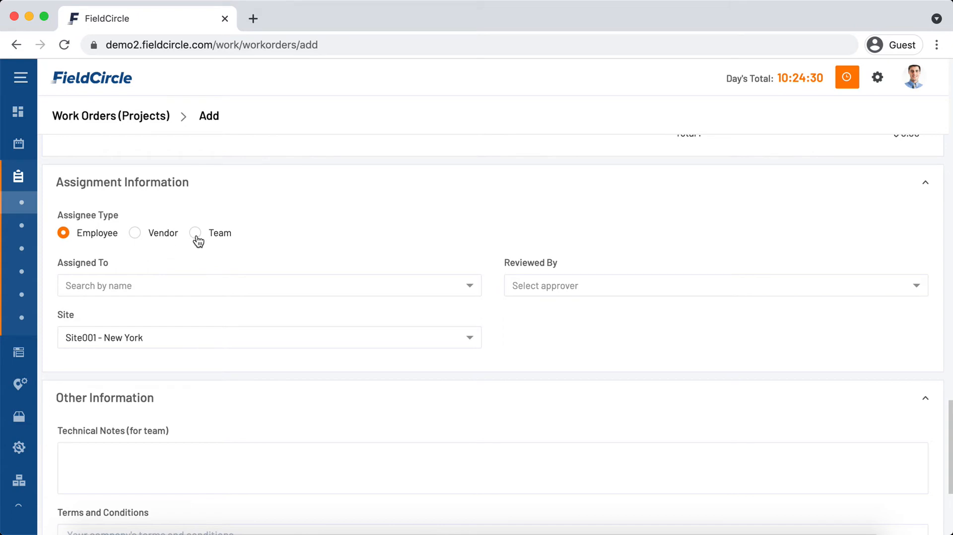
scroll(365, 355, "down", 6)
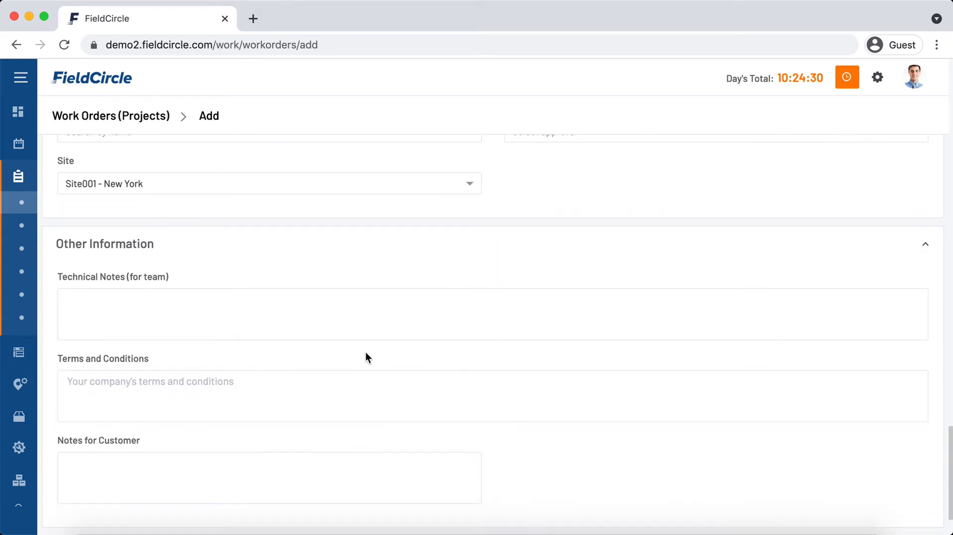
left_click(539, 388)
scroll(539, 388, "down", 1)
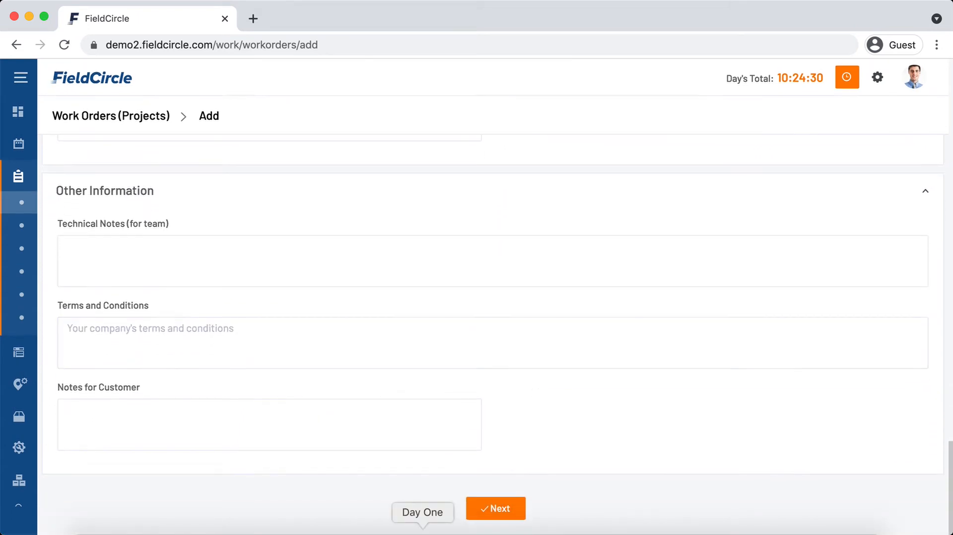
left_click(487, 518)
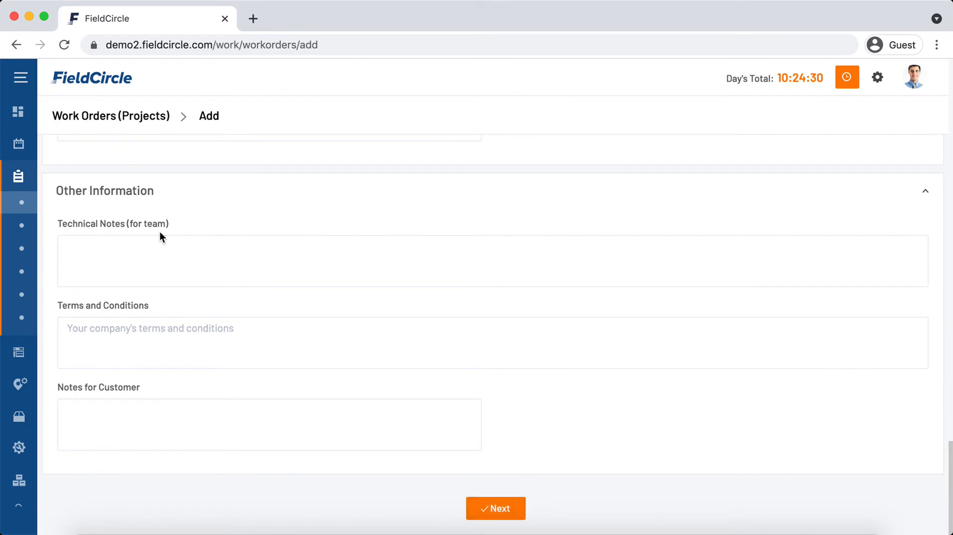
mouse_move(52, 270)
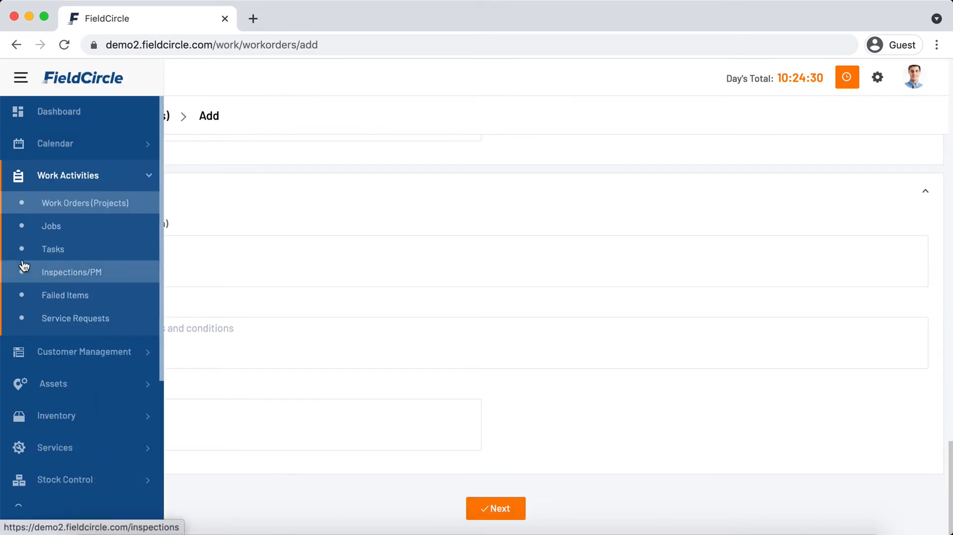
Add new inspection IN-1000 from the Inspections/PM list and review its Schedule Information.
left_click(70, 272)
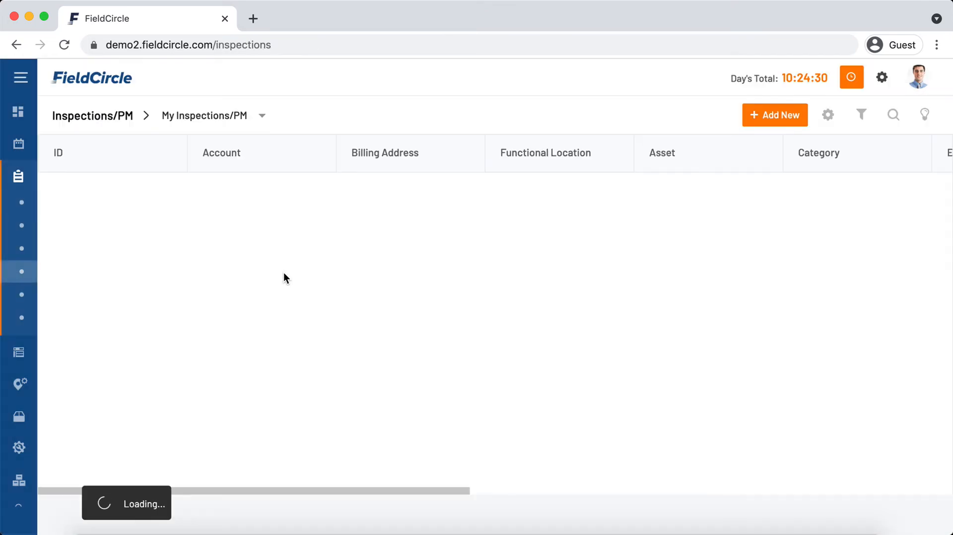
left_click(770, 123)
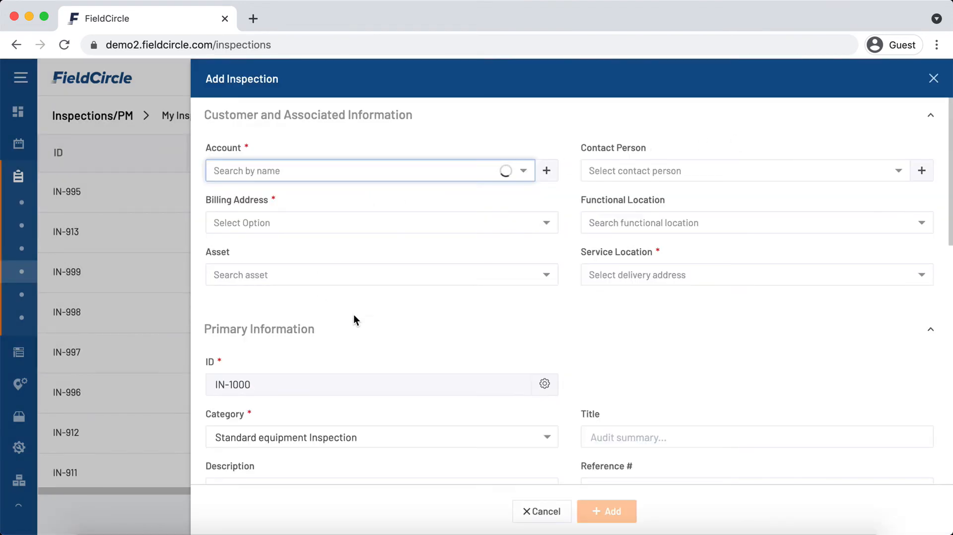
scroll(739, 354, "down", 10)
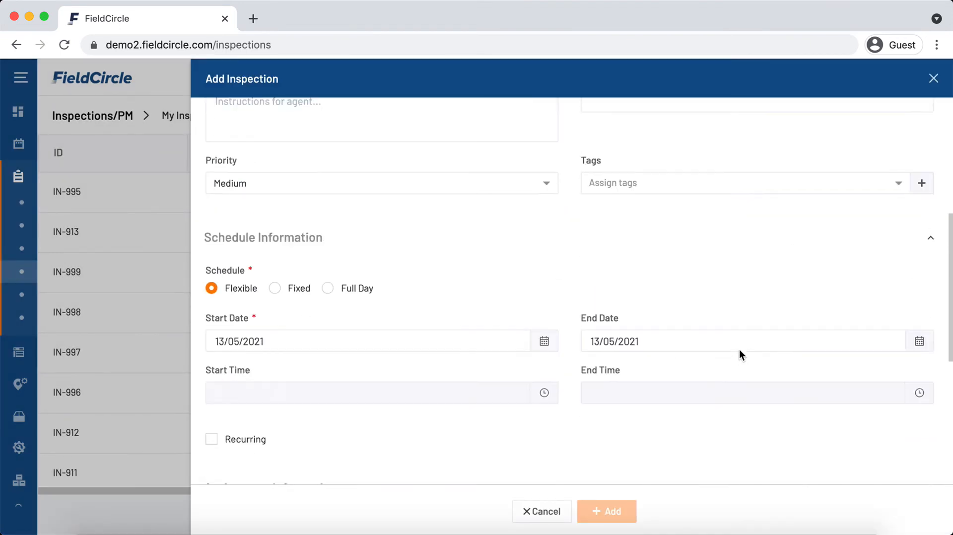
scroll(739, 353, "up", 5)
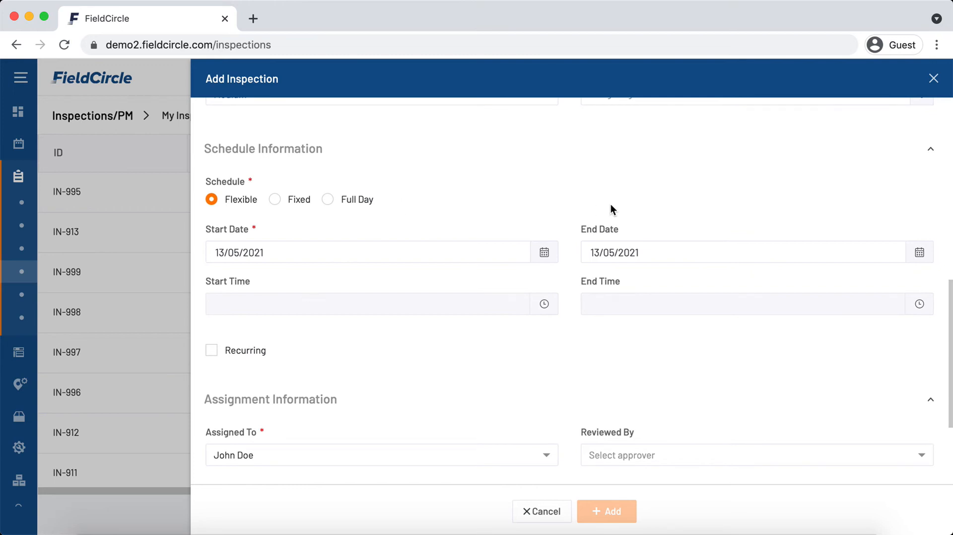
Make the inspection recur Monthly with a Fixed 00:14–02:14 schedule on 13/05/2021.
left_click(232, 354)
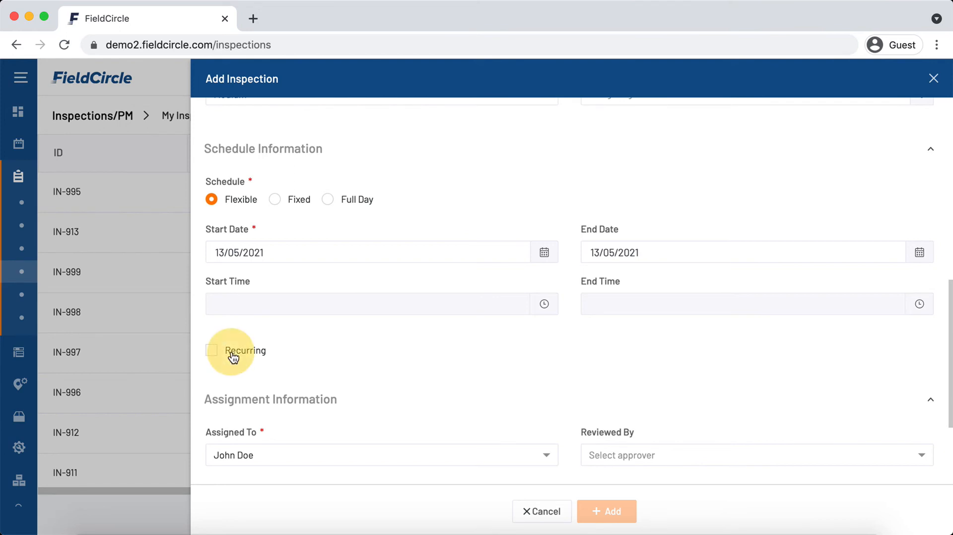
left_click(426, 392)
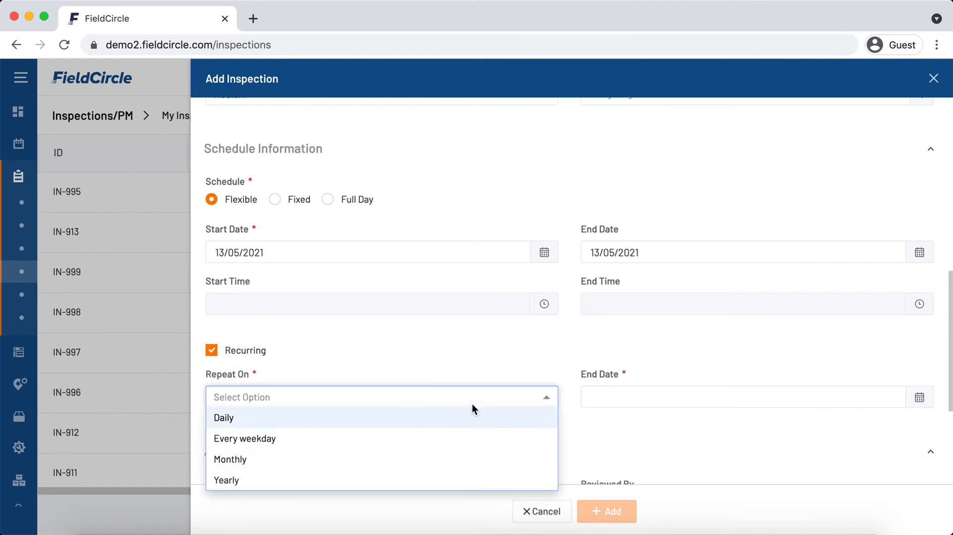
left_click(633, 400)
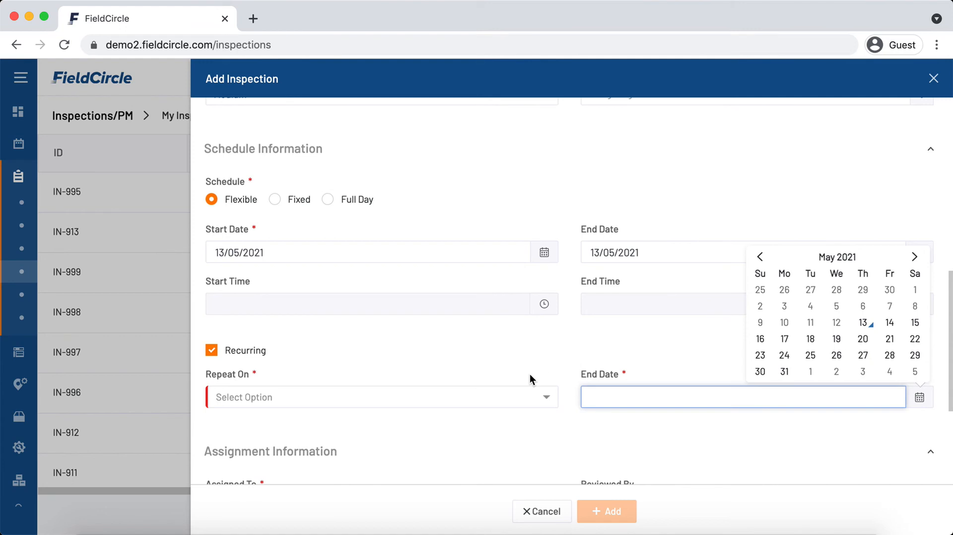
left_click(519, 397)
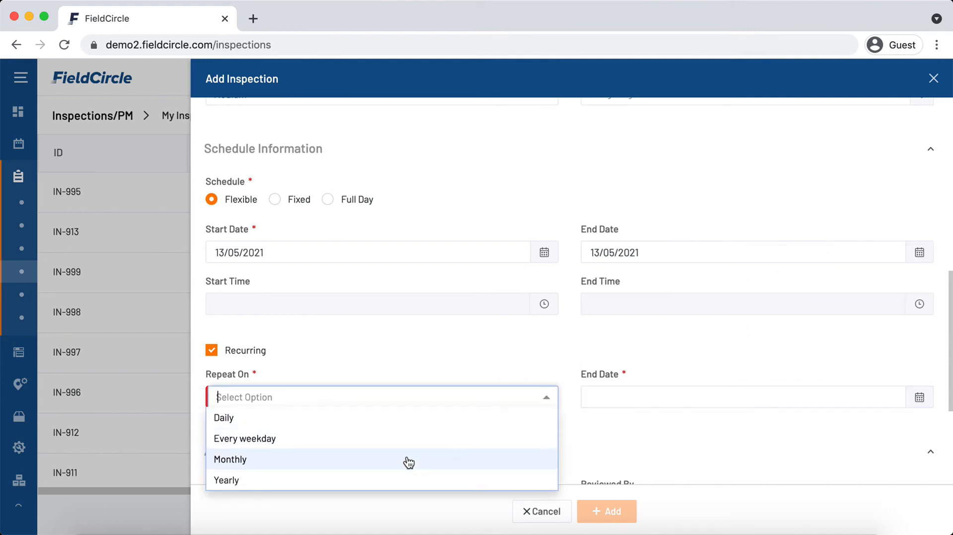
left_click(406, 459)
left_click(397, 254)
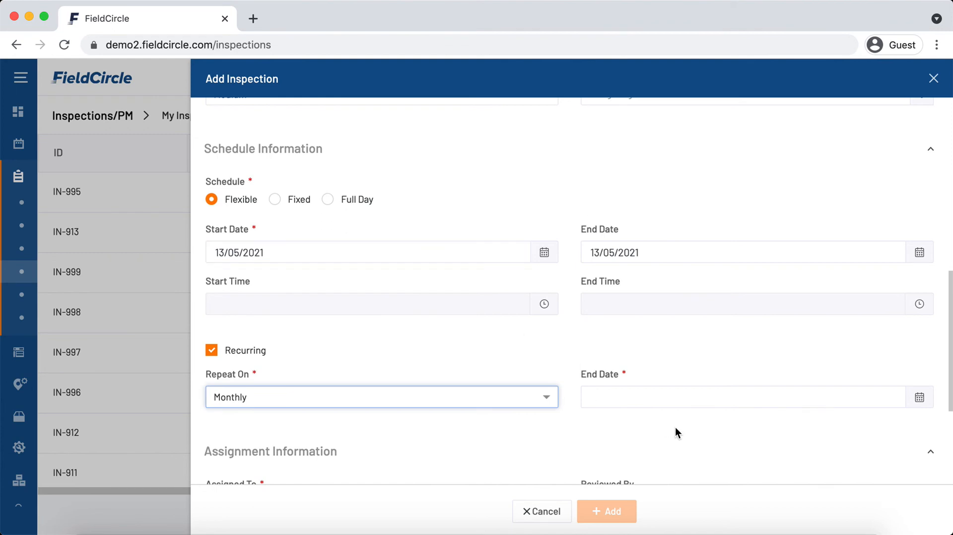
left_click(292, 204)
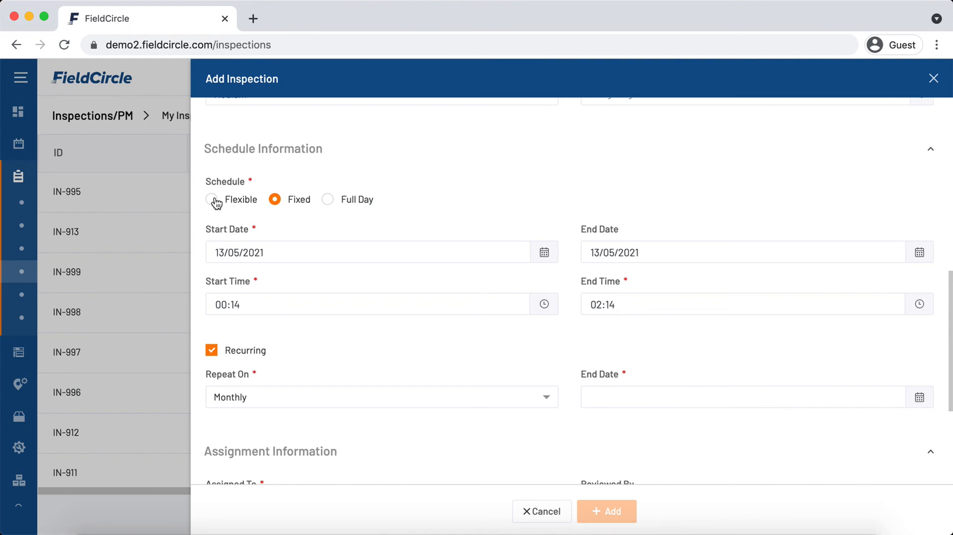
Set the monthly recurrence End Date to 26/05/2021.
scroll(275, 200, "up", 2)
left_click(583, 352)
scroll(584, 352, "down", 4)
left_click(680, 329)
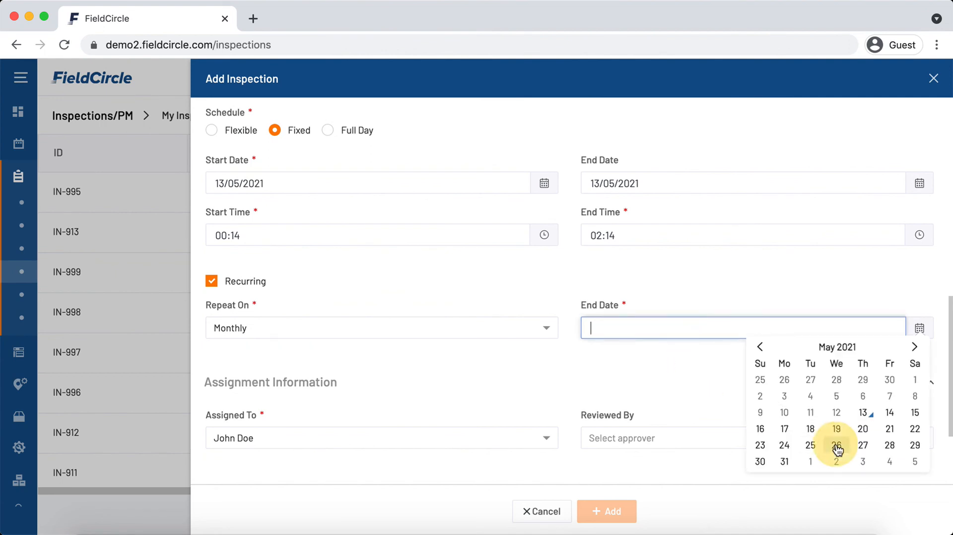
scroll(614, 389, "down", 3)
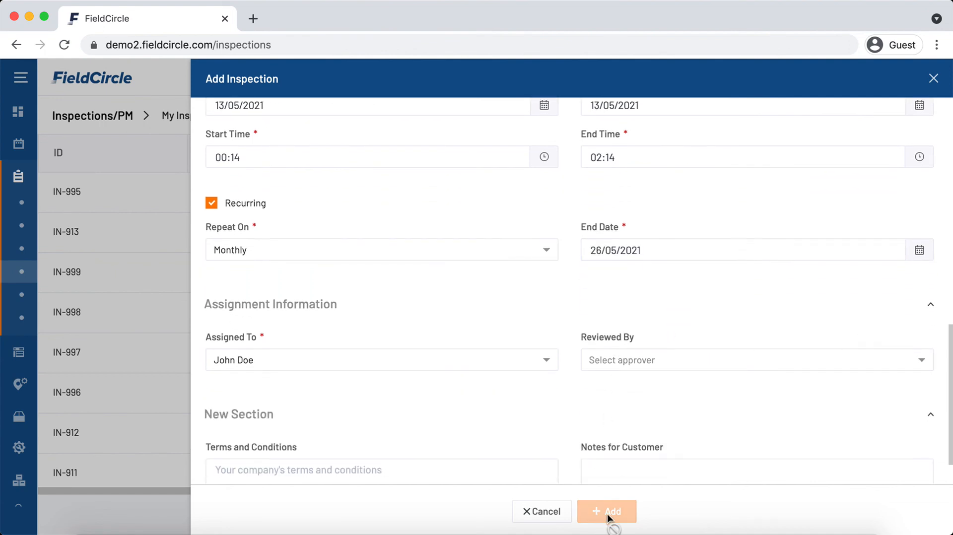